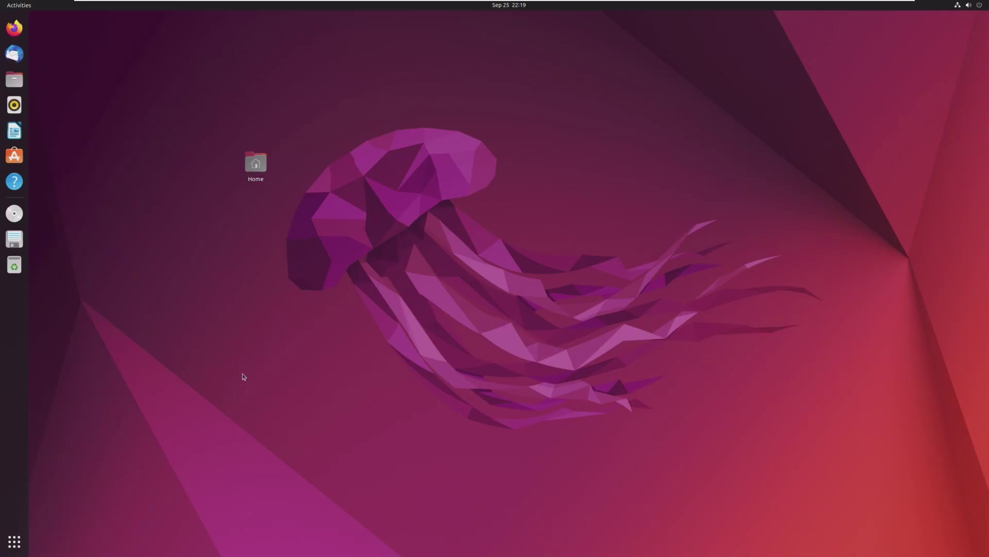
# Check the memory reported on the Settings > About page, then close Settings
pyautogui.click(967, 5)
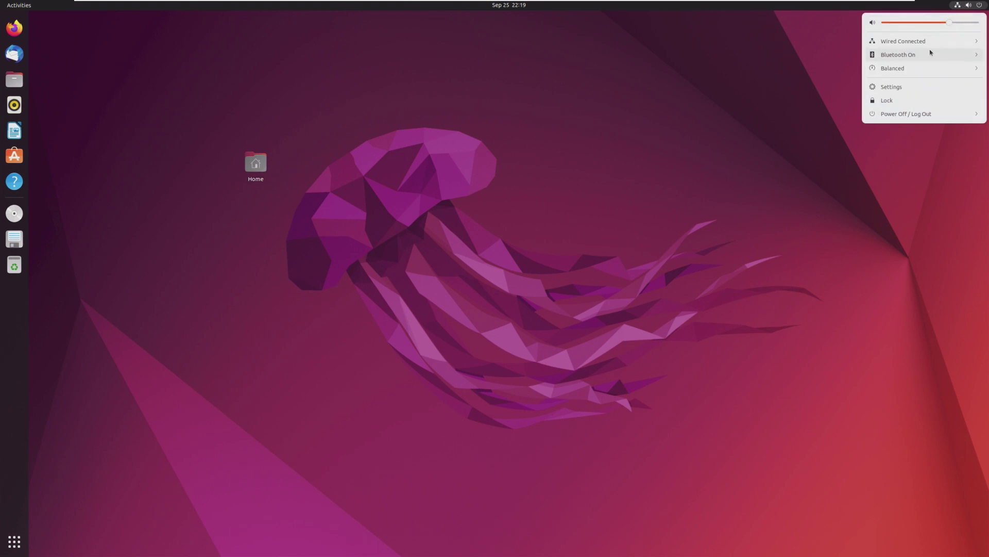
pyautogui.click(915, 86)
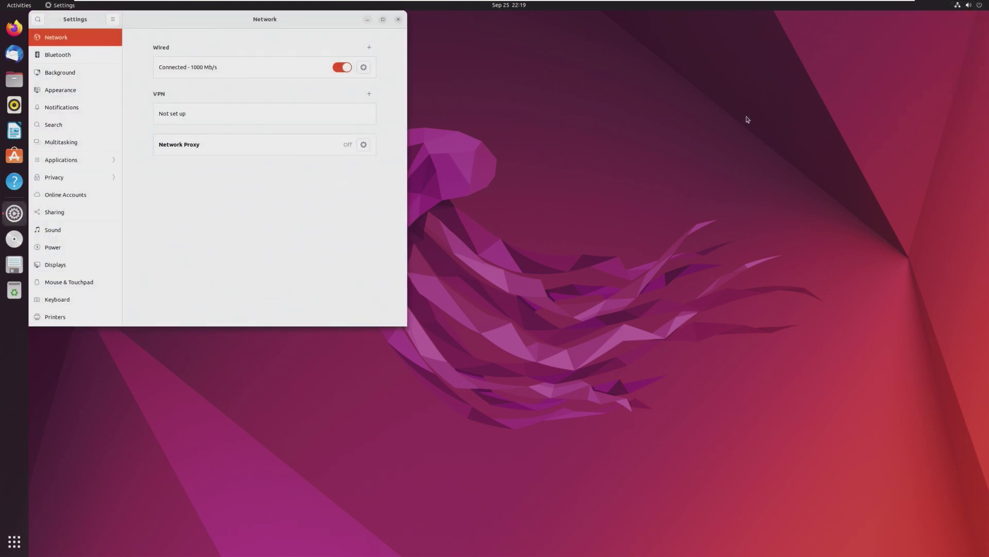
pyautogui.scroll(-5, 67, 289)
pyautogui.click(82, 319)
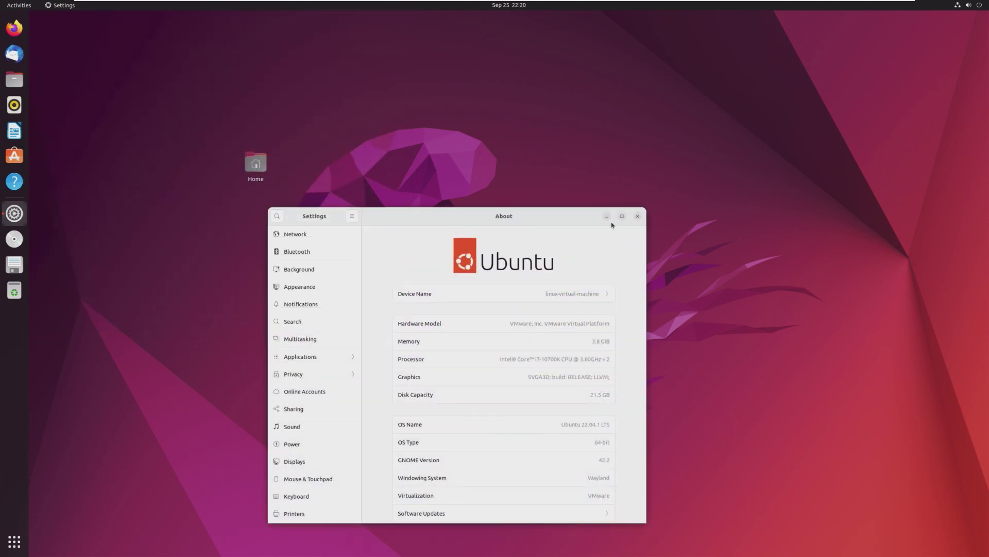
pyautogui.click(638, 215)
# Power off the Ubuntu guest from the system menu and confirm the shutdown
pyautogui.click(968, 5)
pyautogui.click(932, 114)
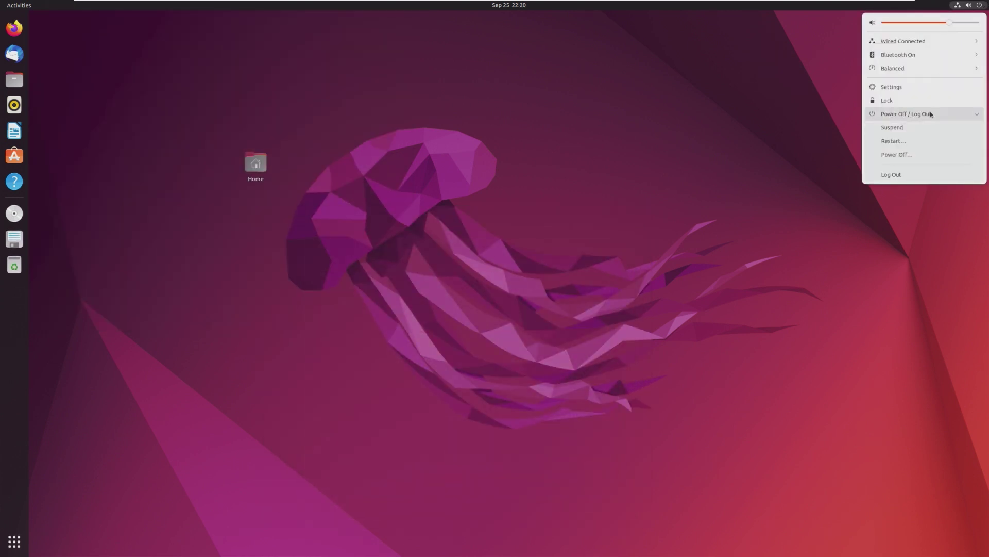
pyautogui.click(932, 114)
pyautogui.click(927, 114)
pyautogui.click(907, 154)
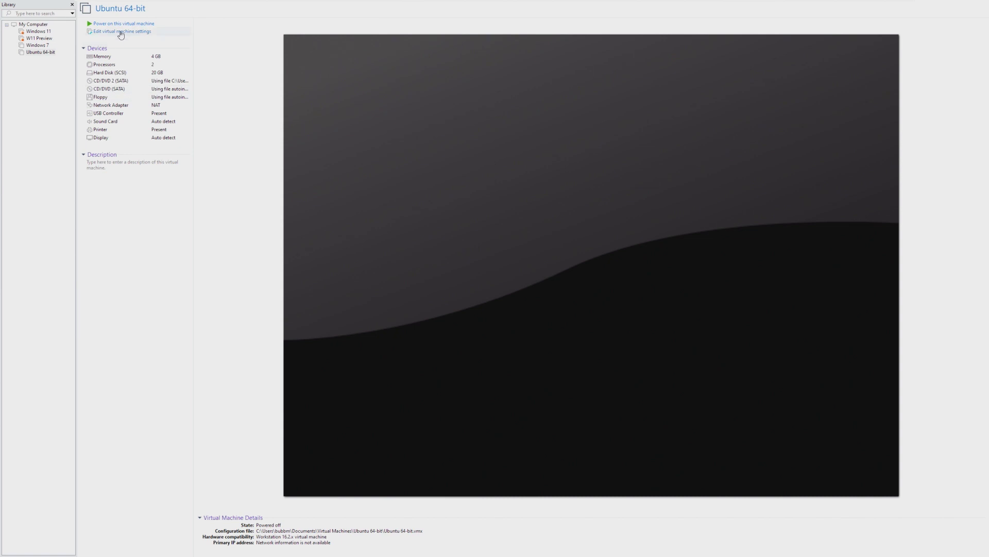
# Drop the VM's memory from 4 GB to 1 GB and power it on, dismissing the startup notice
pyautogui.click(122, 31)
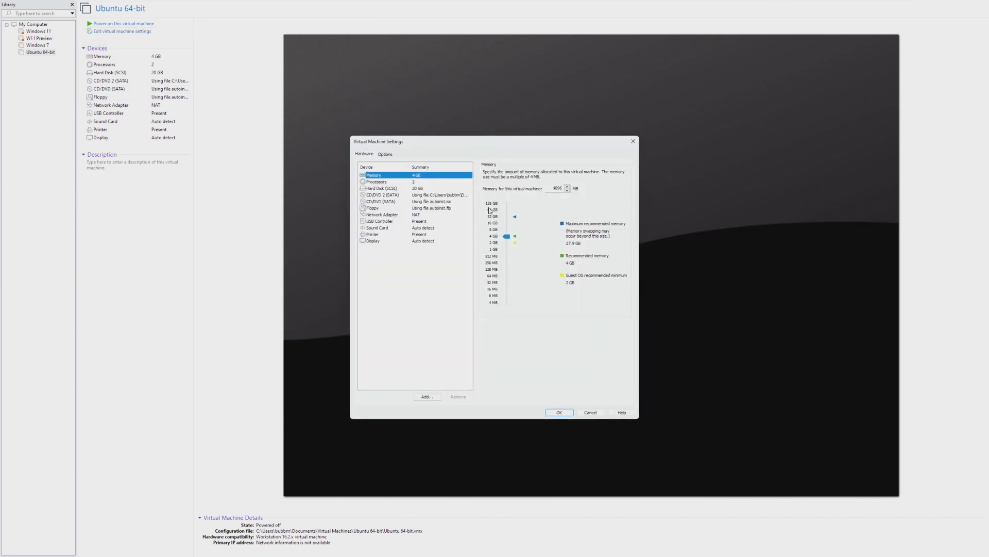
pyautogui.moveTo(507, 236); pyautogui.dragTo(506, 250)
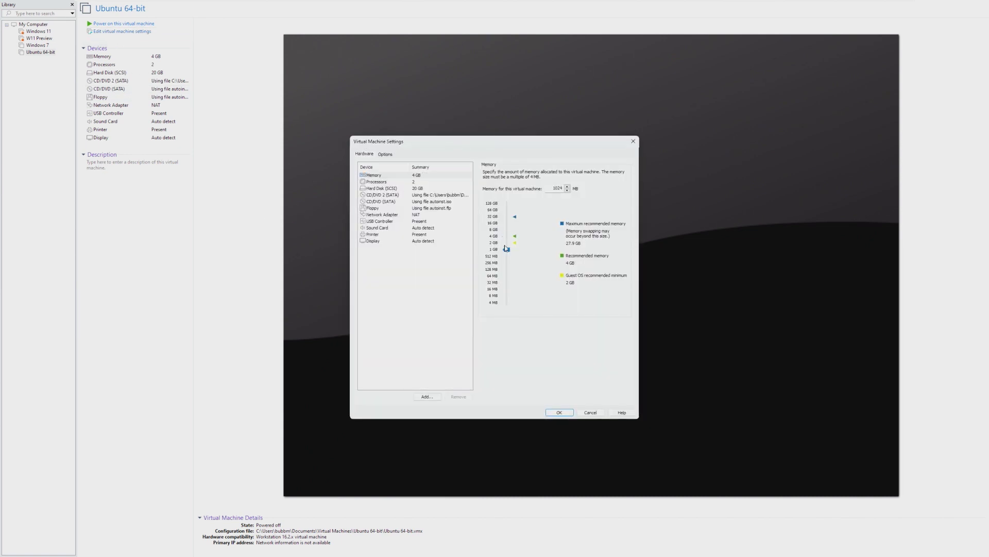
pyautogui.press('Return')
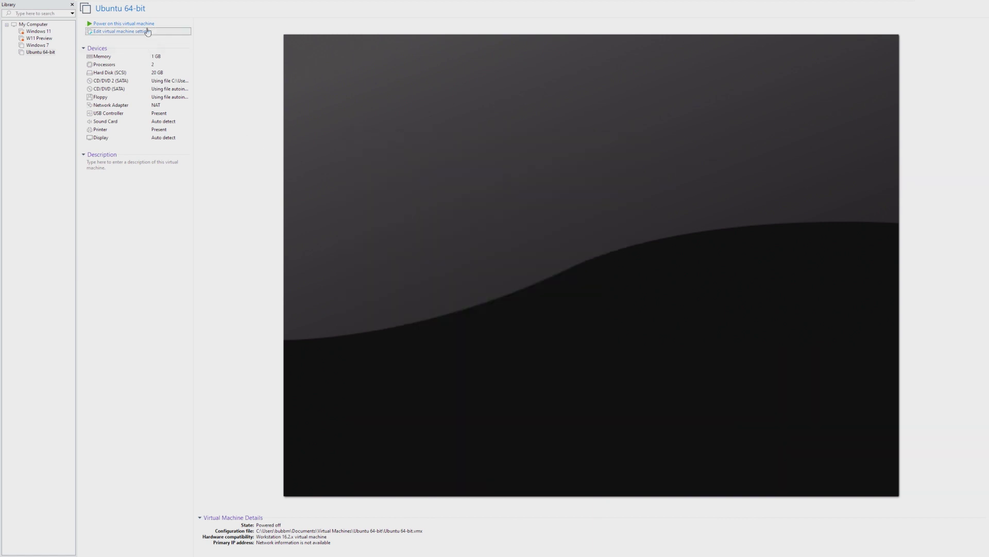
pyautogui.click(147, 24)
pyautogui.click(542, 312)
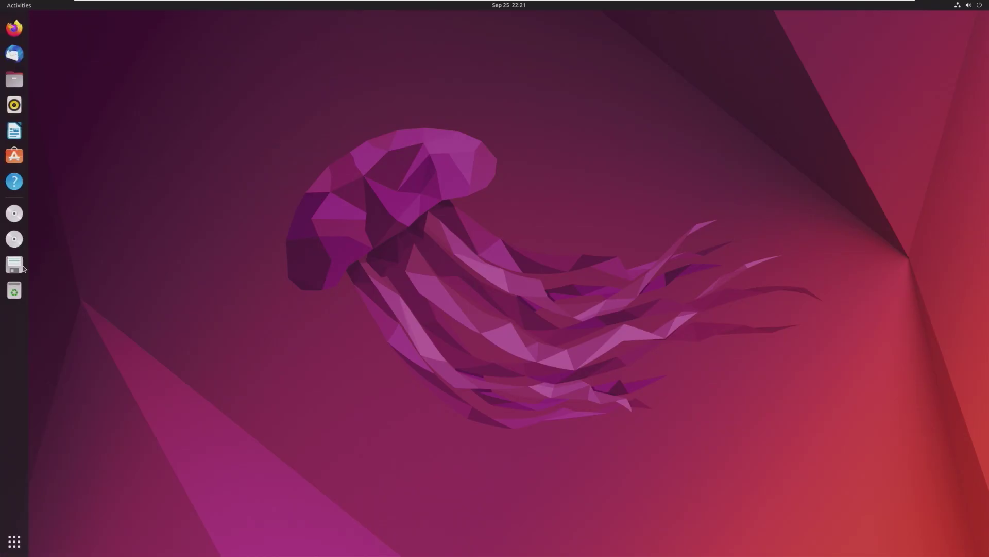
# Shut down the Ubuntu guest from its system menu
pyautogui.click(980, 4)
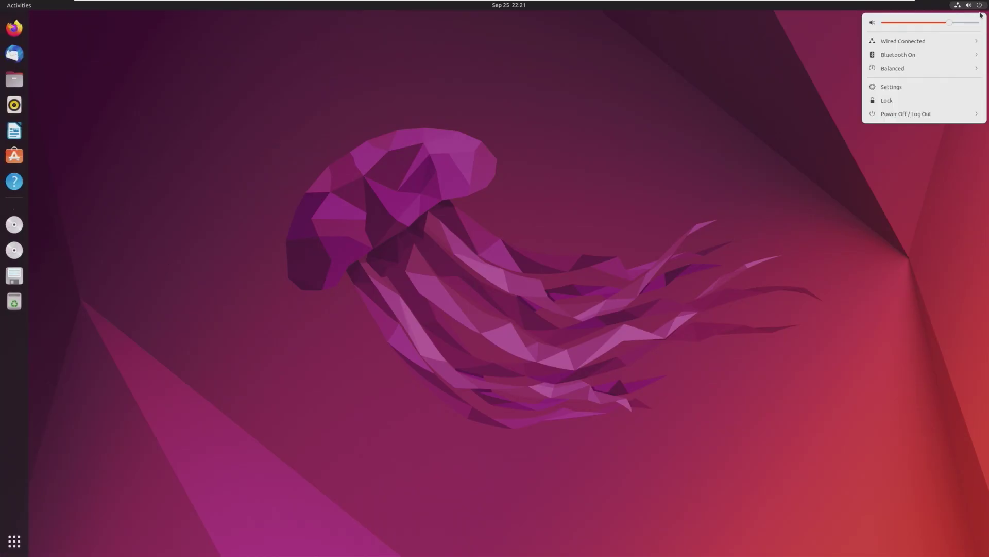
pyautogui.click(953, 113)
pyautogui.click(910, 156)
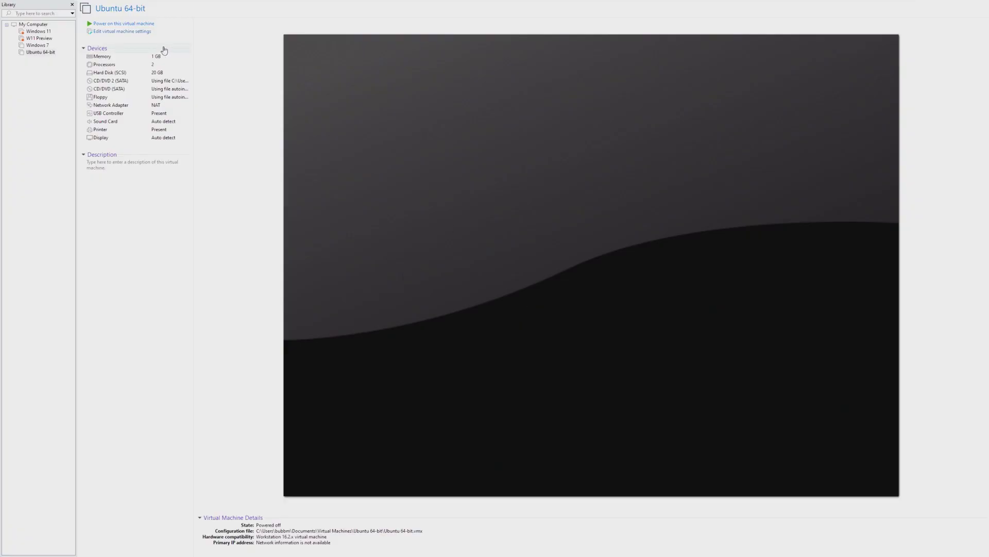
# Set the VM's memory to 768 MB and boot to the login screen, selecting the linux user
pyautogui.click(159, 56)
pyautogui.doubleClick(546, 188)
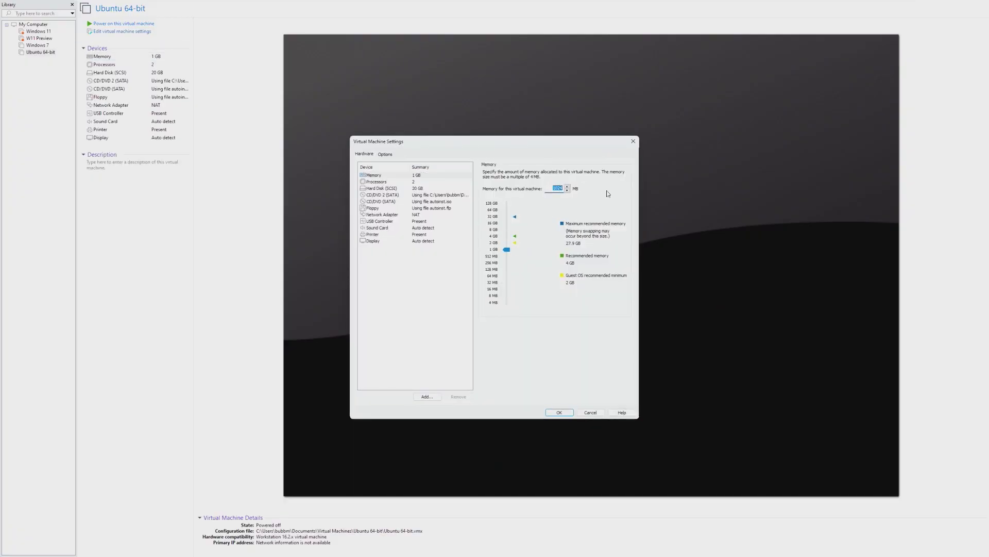
pyautogui.write('768')
pyautogui.click(559, 413)
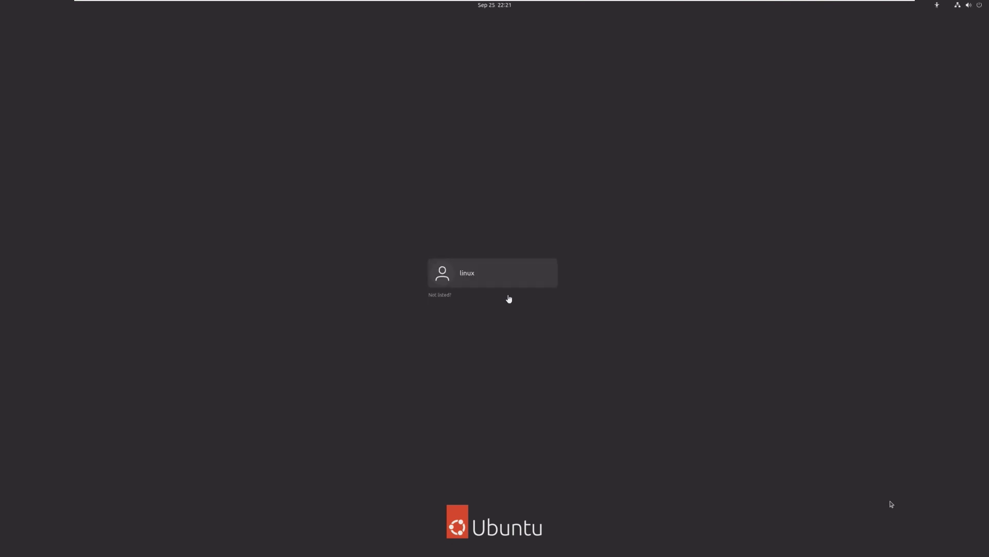
pyautogui.click(490, 270)
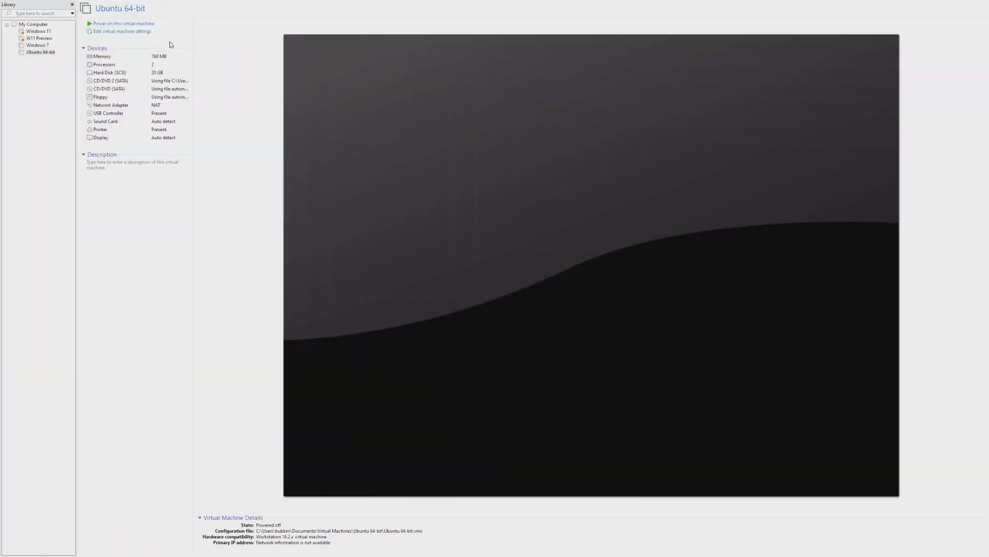
# Cut the VM's memory from 768 MB to 512 MB and boot it to the login screen
pyautogui.click(158, 33)
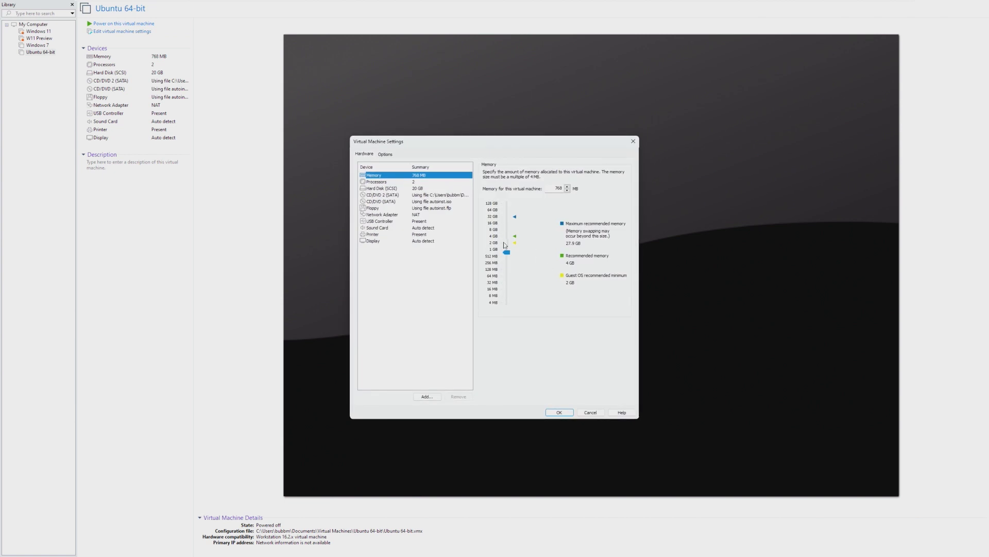
pyautogui.doubleClick(559, 189)
pyautogui.write('8')
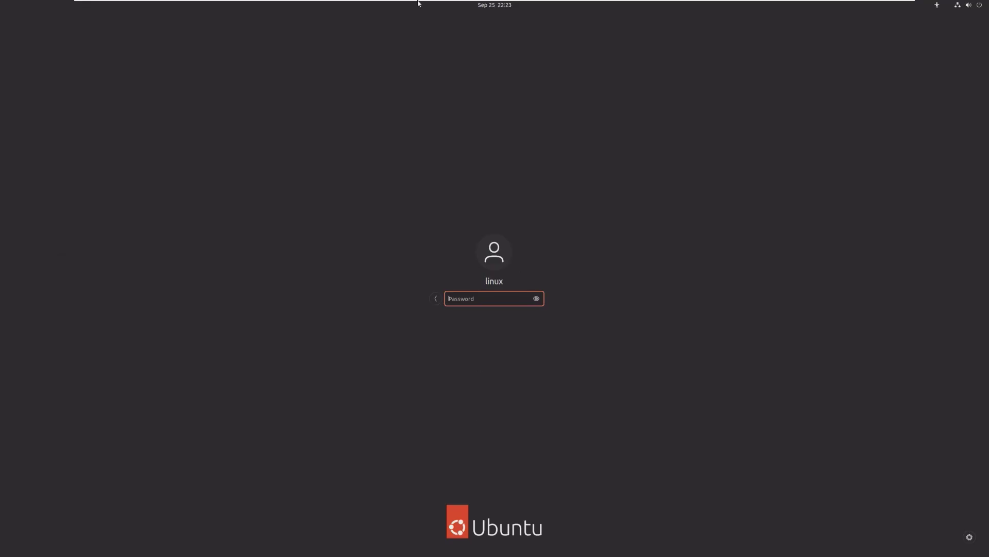
pyautogui.moveTo(283, 3)
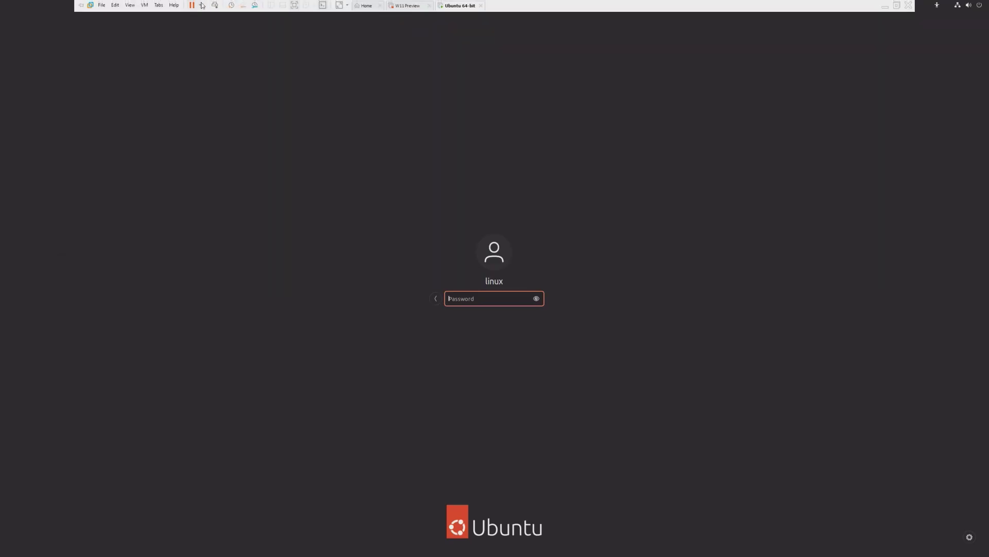
pyautogui.click(200, 5)
# Power off the VM and change its memory from 512 MB to 416 MB
pyautogui.click(212, 62)
pyautogui.click(511, 304)
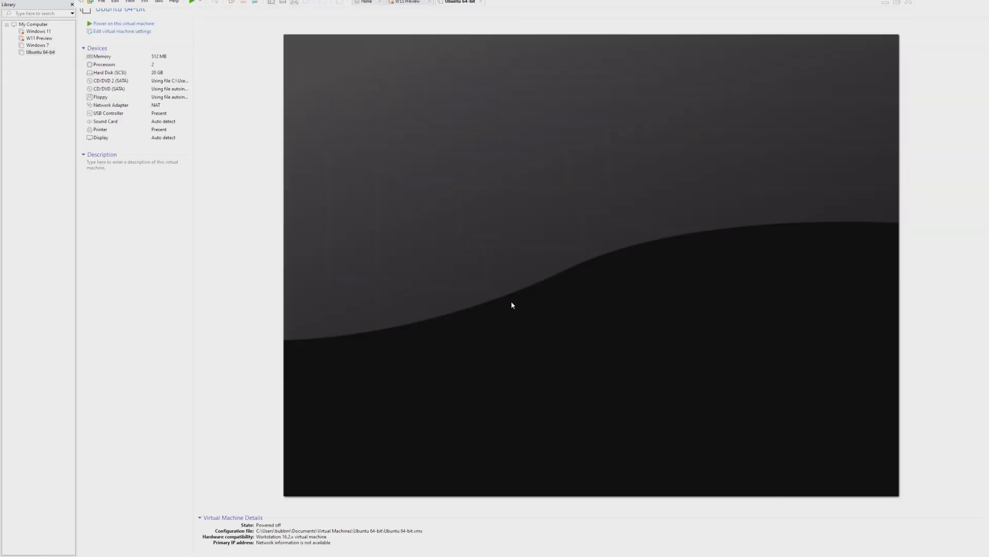
pyautogui.doubleClick(166, 56)
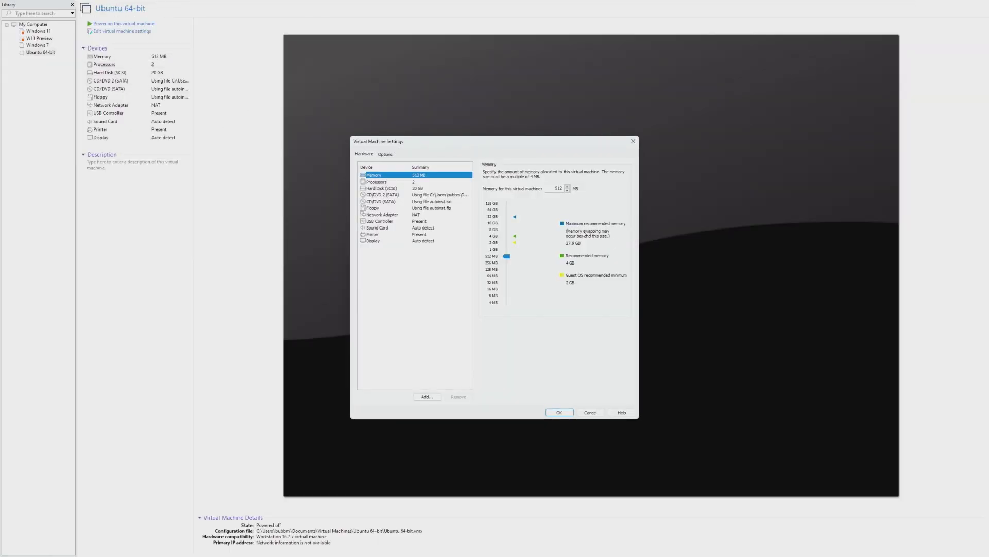
pyautogui.doubleClick(556, 188)
pyautogui.write('4')
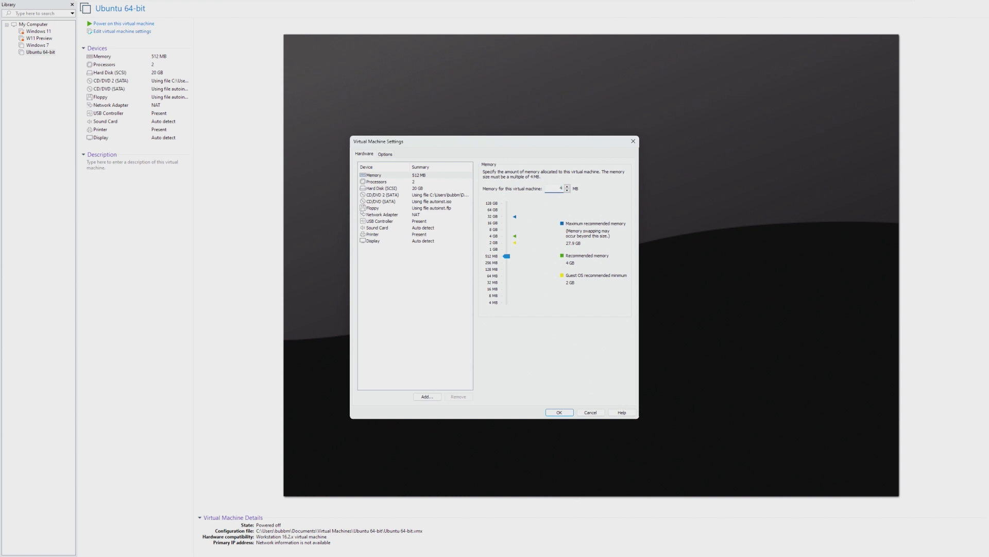
pyautogui.write('16')
pyautogui.press('Return')
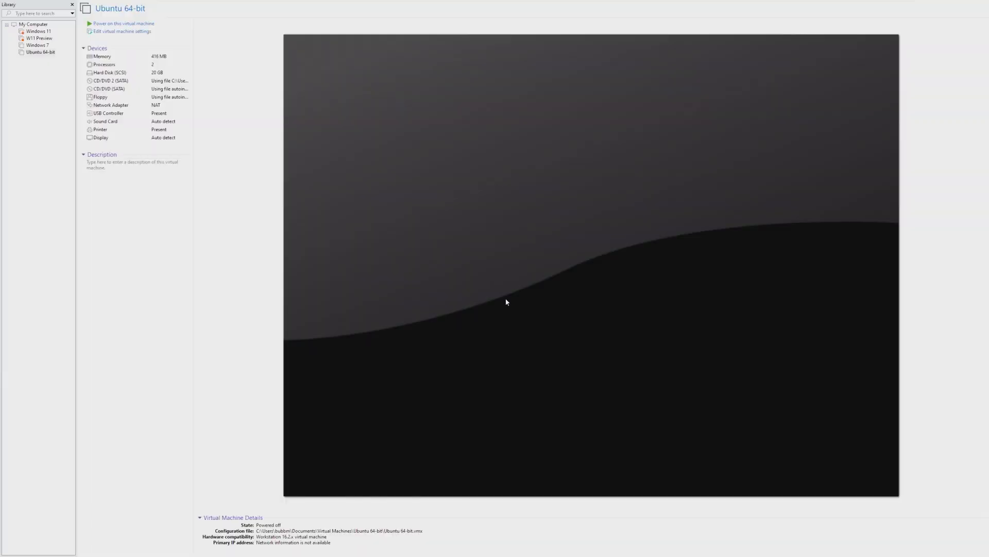
# Enter a lower memory size, clear the multiple-of-4 MB error, and save a corrected value
pyautogui.doubleClick(142, 56)
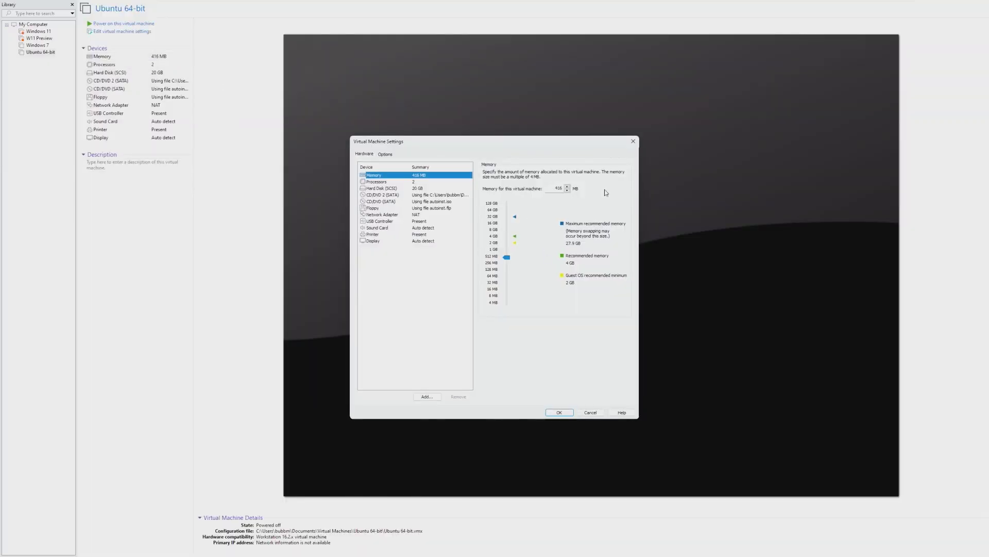
pyautogui.doubleClick(547, 191)
pyautogui.write('870')
pyautogui.press('Return')
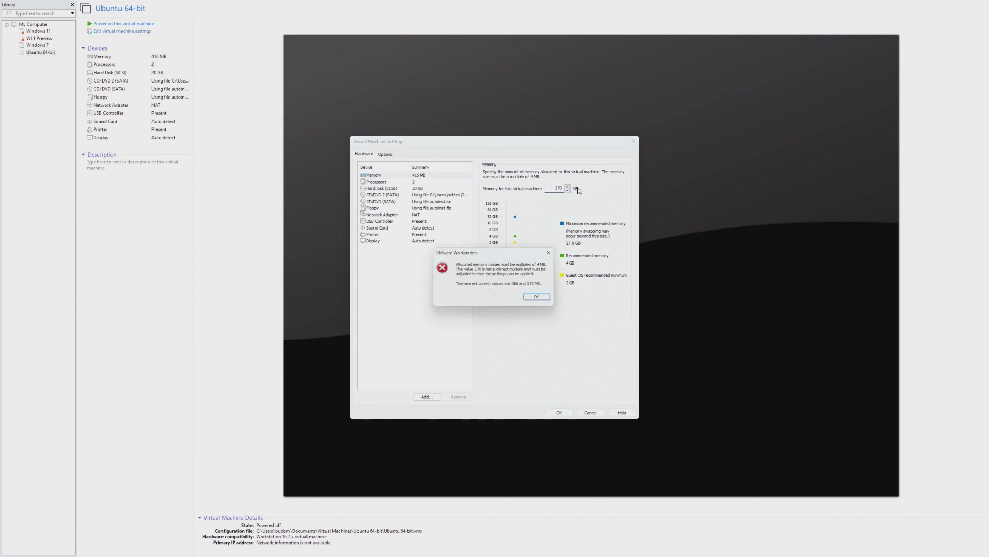
pyautogui.click(537, 302)
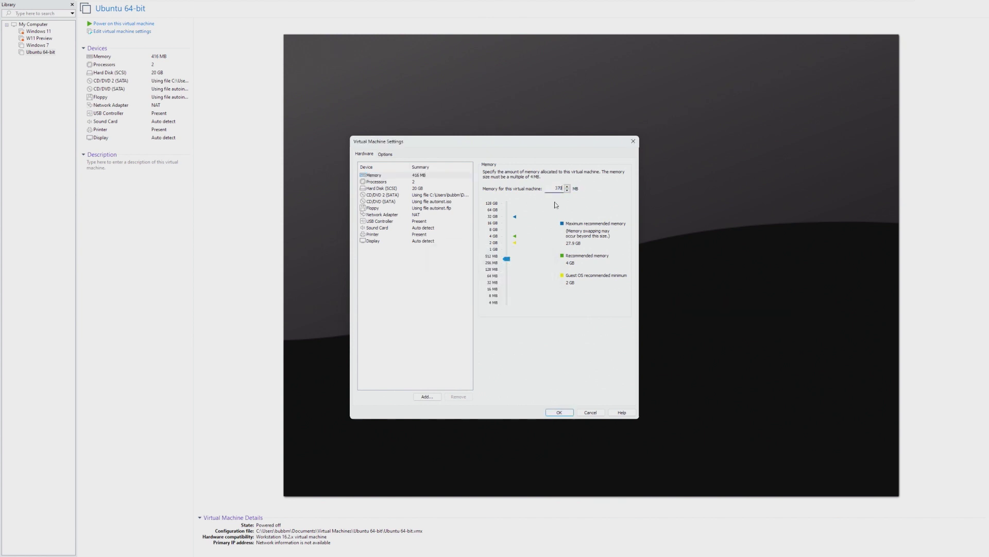
pyautogui.doubleClick(547, 190)
pyautogui.write('268')
pyautogui.press('Return')
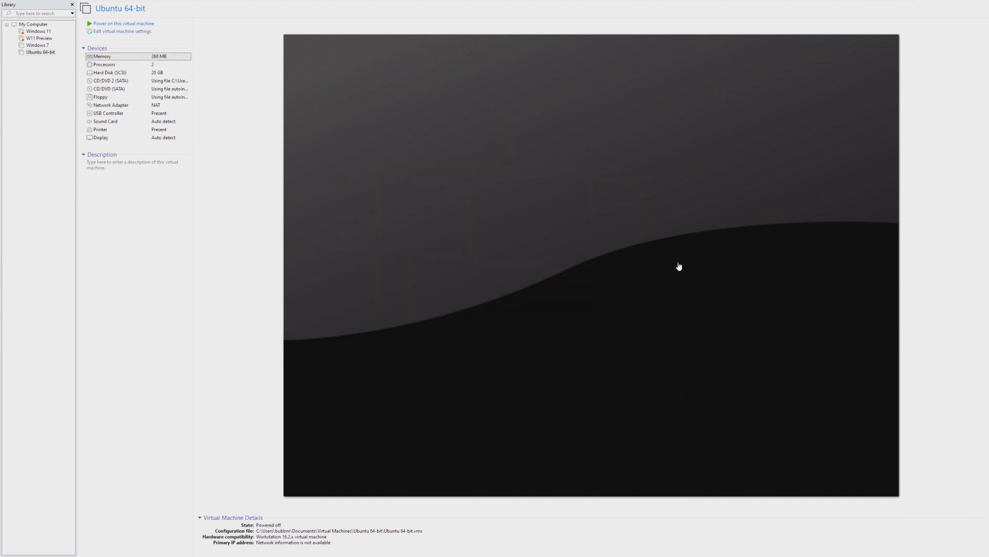
# Reopen the VM settings with Ctrl+D and save the memory at 368 MB
pyautogui.hotkey('ctrl', 'd')
pyautogui.click(557, 186)
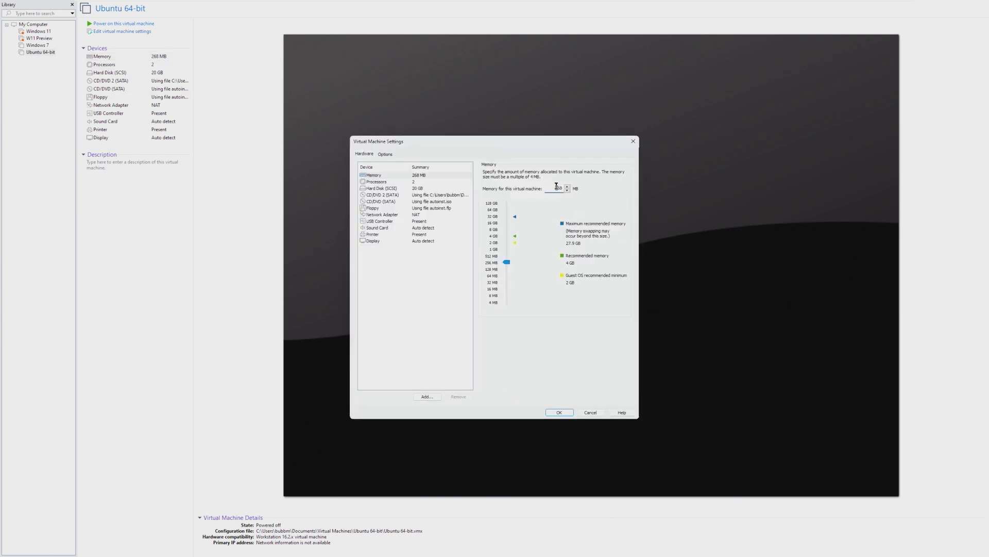
pyautogui.write('3')
pyautogui.click(559, 412)
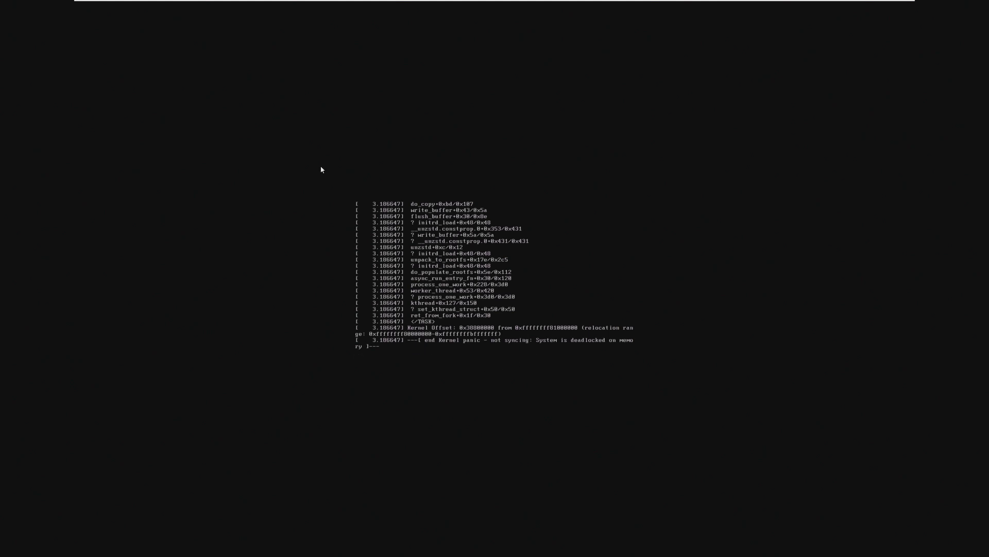
# Raise the VM's memory to 400 MB with three up-arrow steps and boot to the splash screen
pyautogui.click(200, 5)
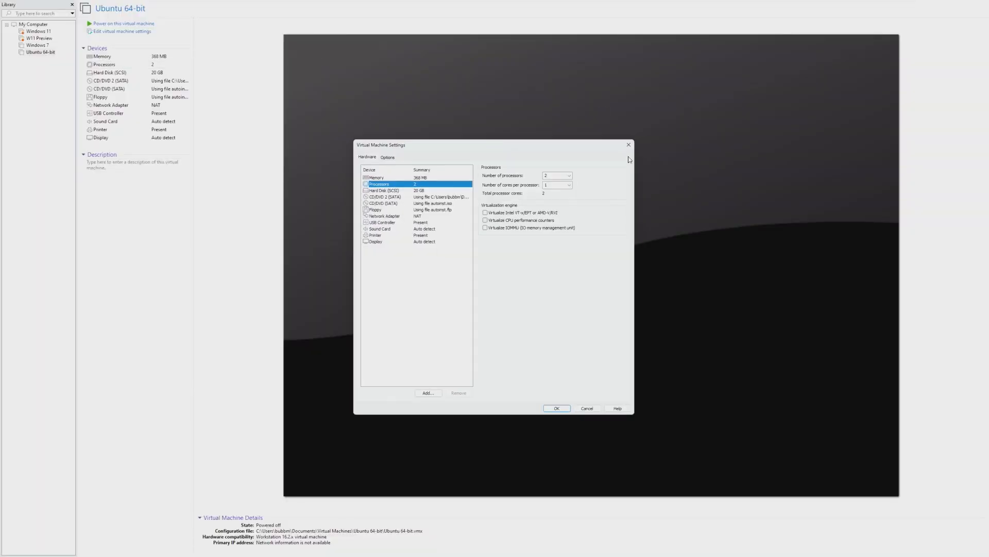
pyautogui.press('Escape')
pyautogui.doubleClick(186, 56)
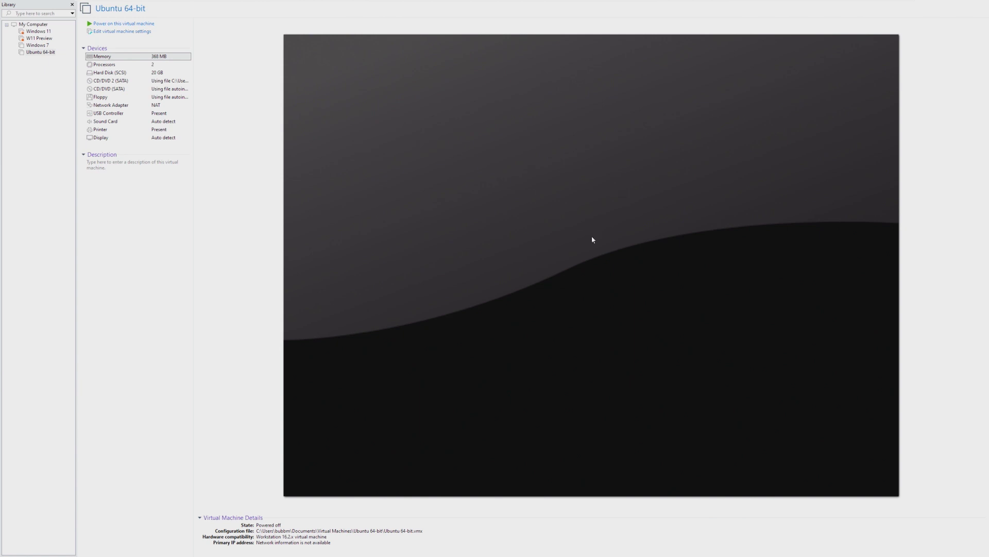
pyautogui.click(568, 186)
pyautogui.click(568, 186)
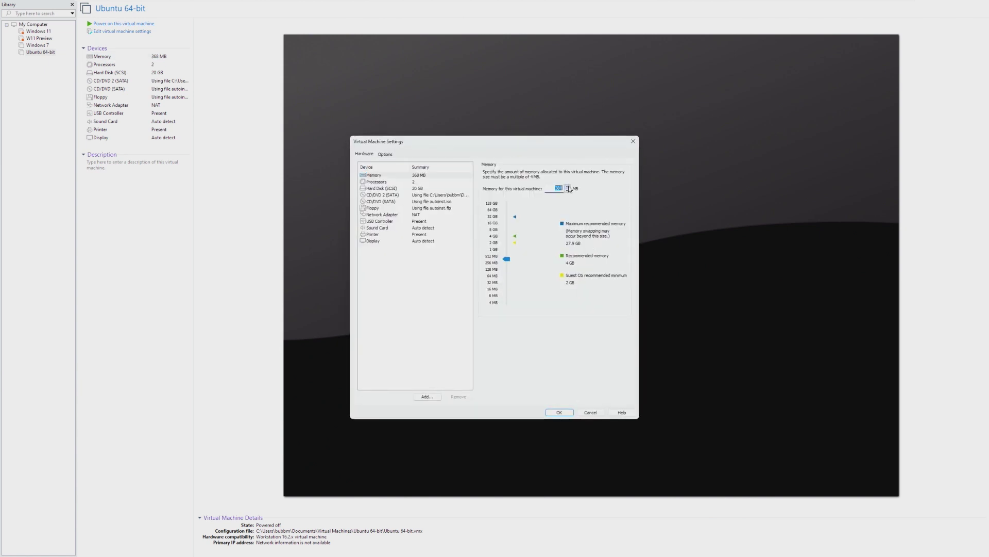
pyautogui.click(567, 186)
pyautogui.click(568, 187)
pyautogui.click(567, 187)
pyautogui.click(567, 186)
pyautogui.click(559, 412)
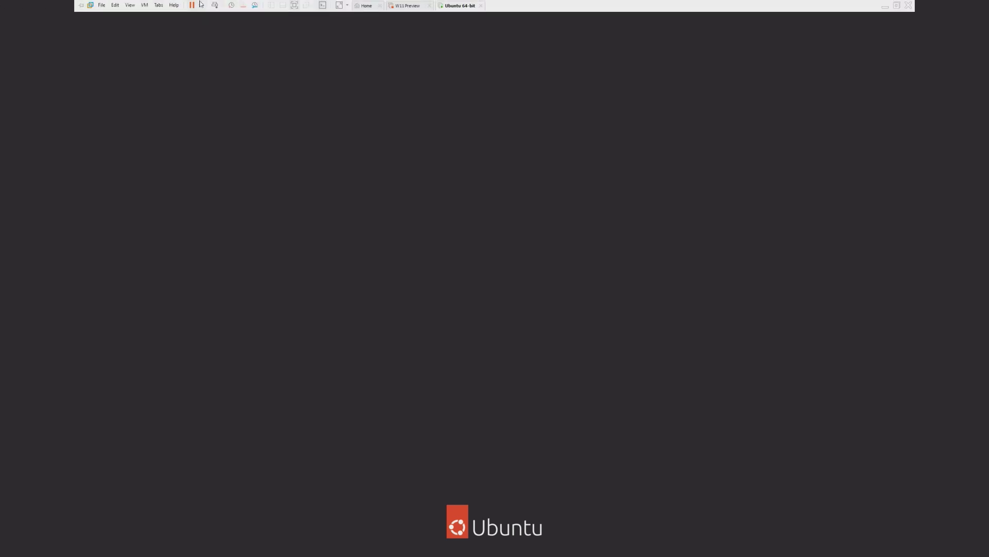
pyautogui.click(200, 5)
# Power off the VM and lower its memory to 388 MB
pyautogui.click(211, 61)
pyautogui.click(505, 302)
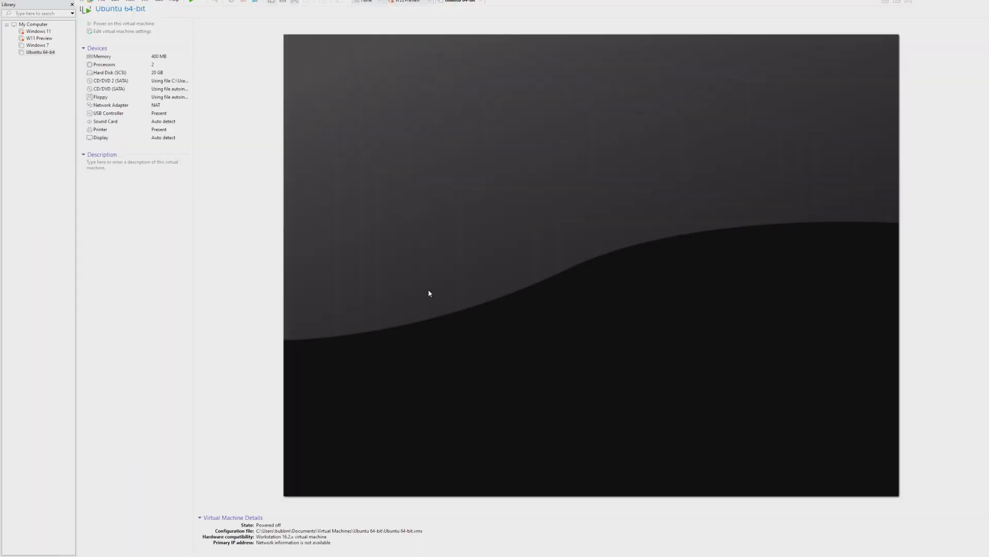
pyautogui.hotkey('ctrl', 'd')
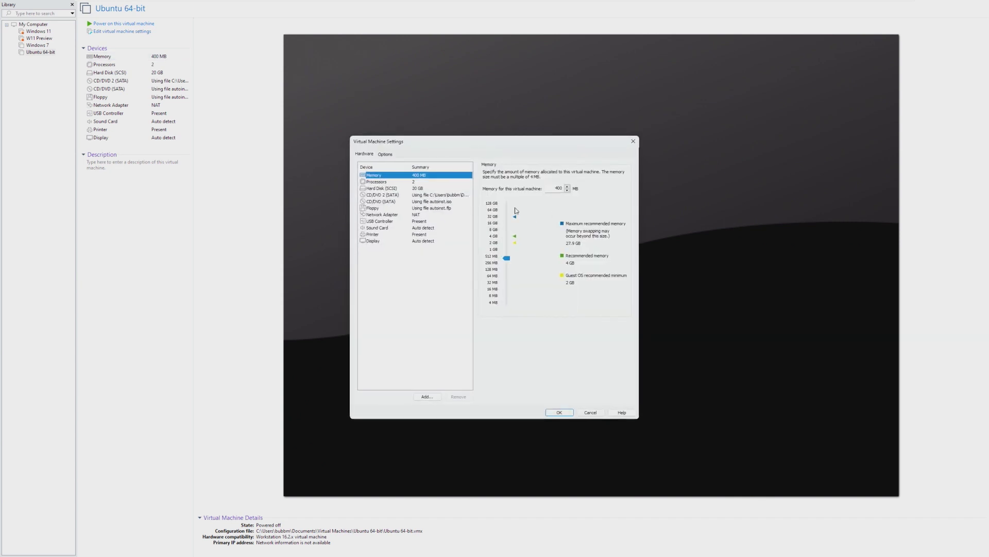
pyautogui.click(568, 191)
pyautogui.click(568, 191)
pyautogui.click(568, 191)
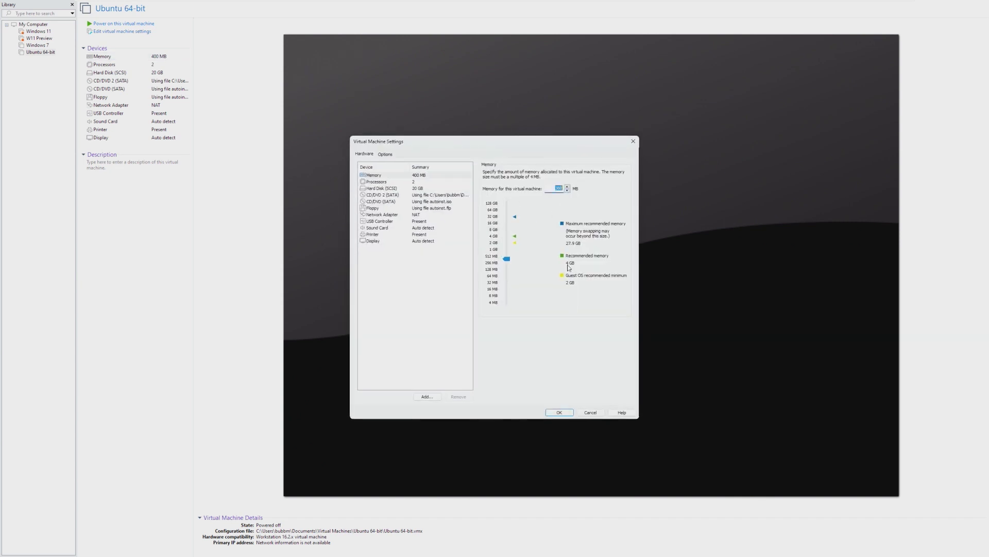
pyautogui.click(559, 412)
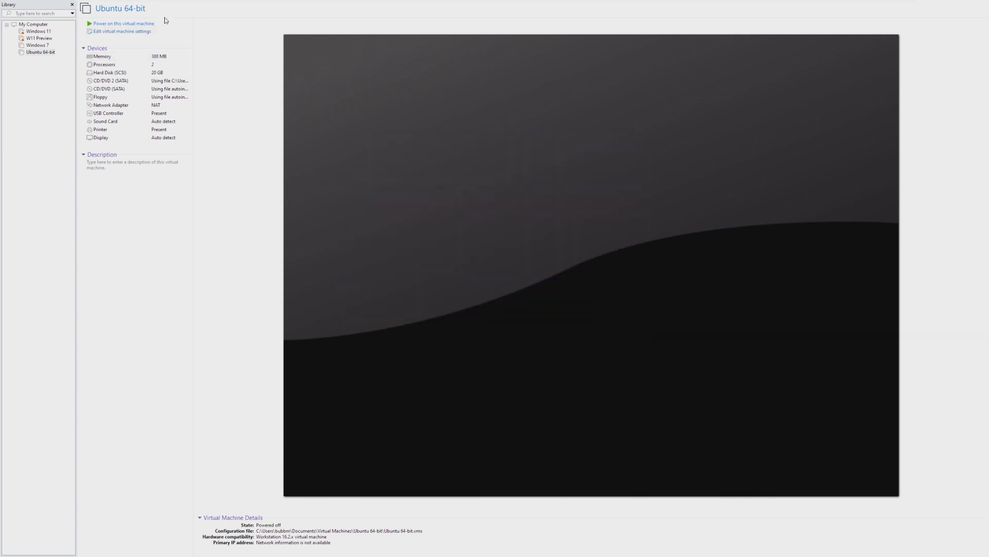
# Boot the VM into the kernel panic, then power it off and confirm
pyautogui.click(150, 23)
pyautogui.click(550, 312)
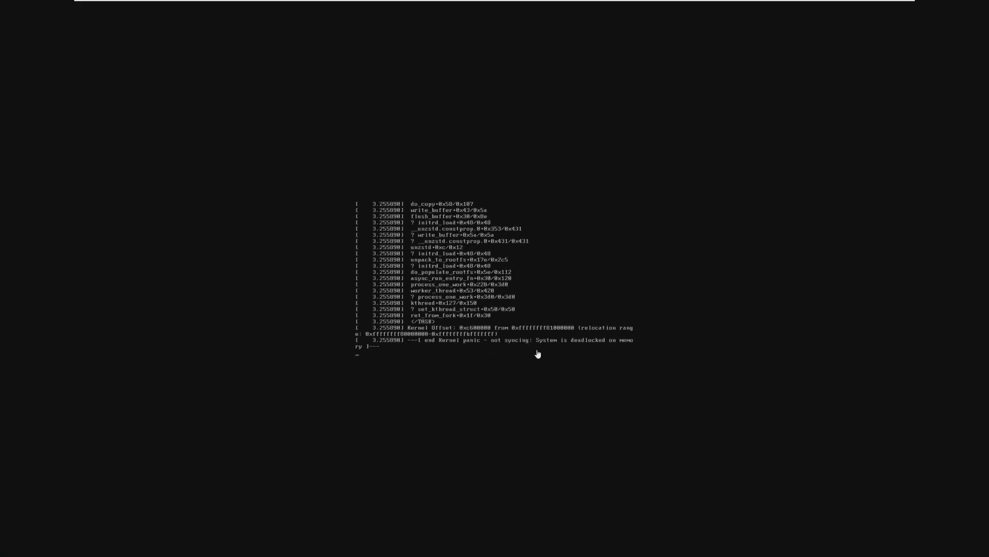
pyautogui.moveTo(286, 3)
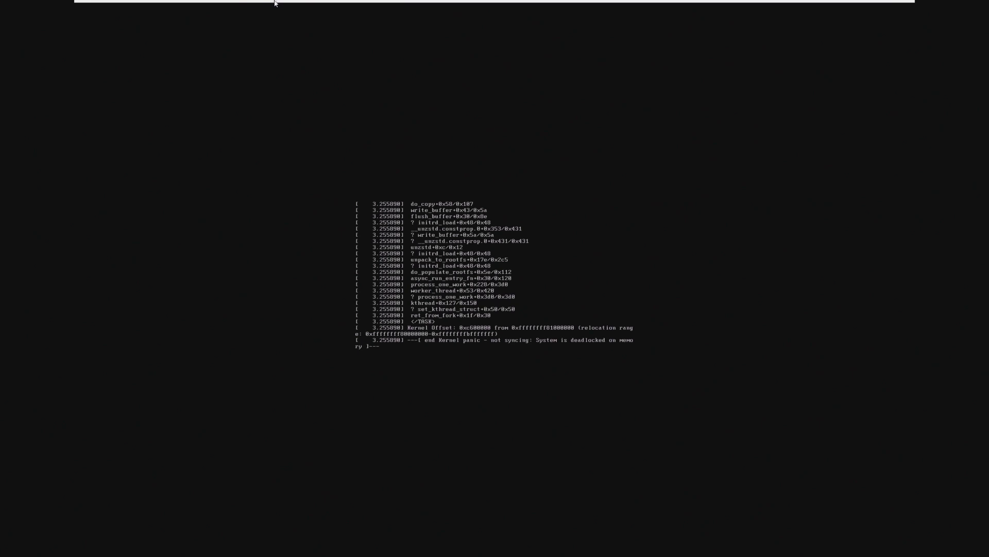
pyautogui.click(200, 4)
pyautogui.click(213, 62)
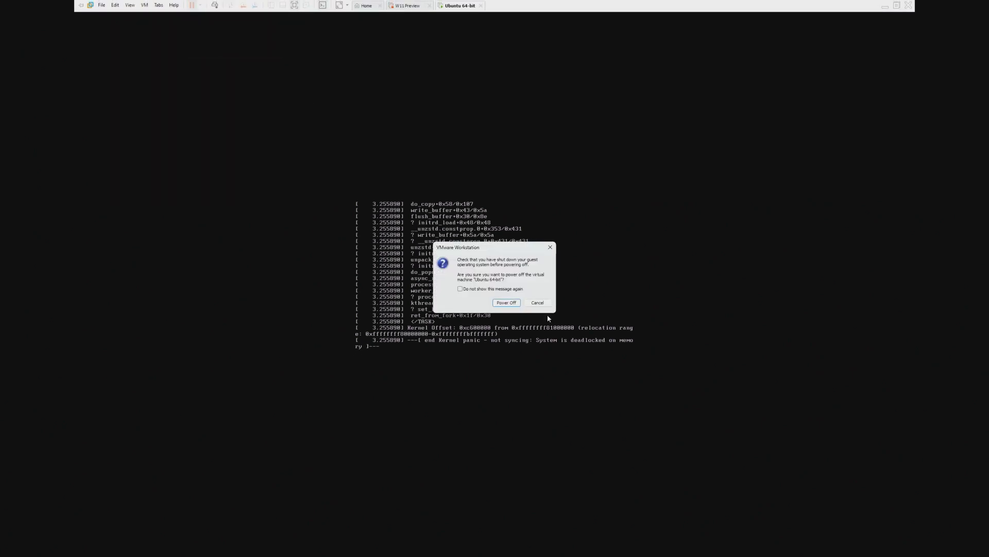
pyautogui.click(500, 304)
# Try 396 MB of memory, power off after the kernel panic, and raise the memory one more step
pyautogui.doubleClick(174, 58)
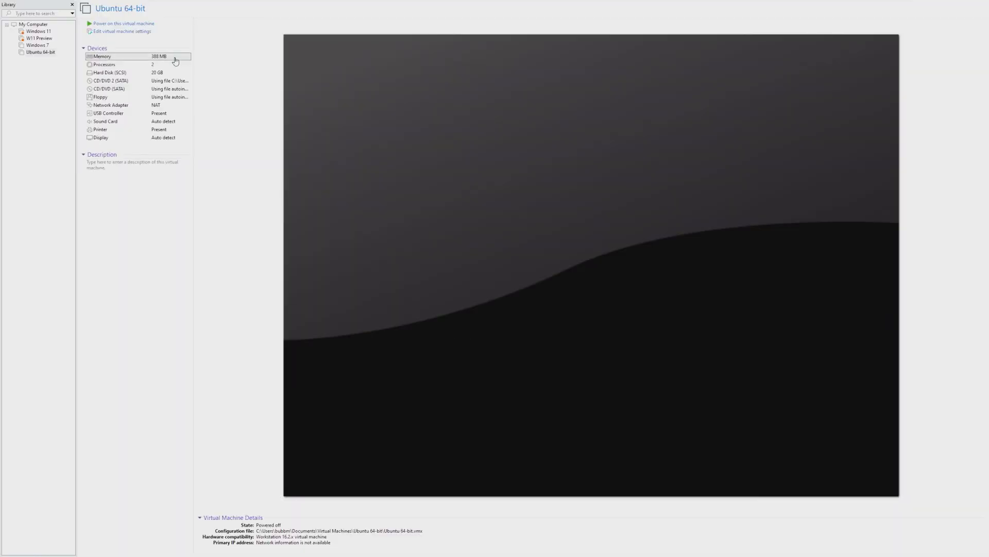
pyautogui.click(568, 187)
pyautogui.click(567, 186)
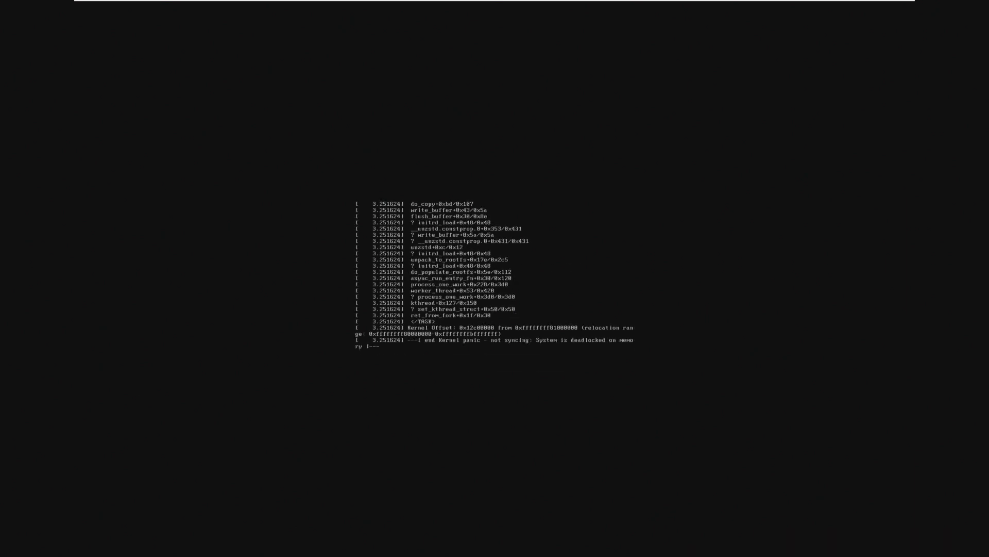
pyautogui.moveTo(139, 4)
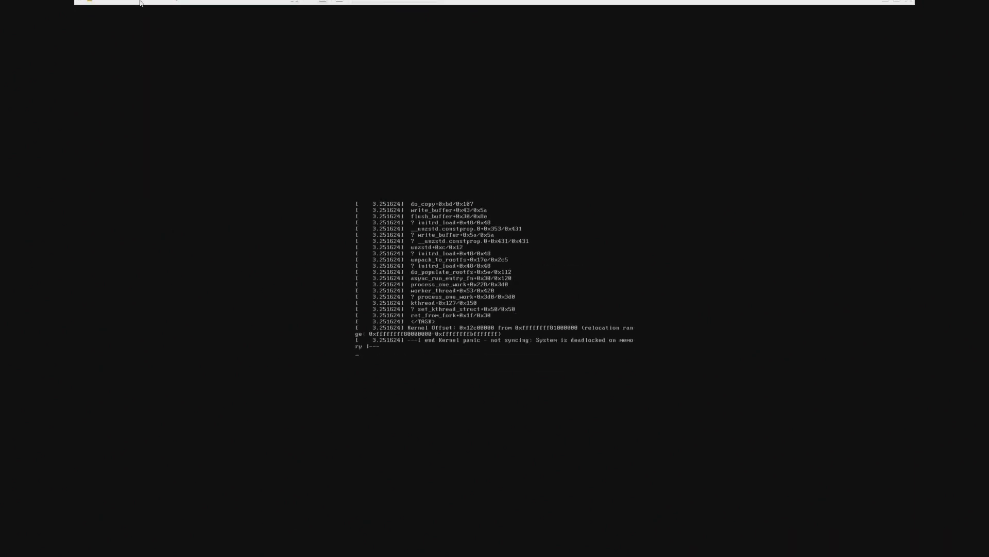
pyautogui.click(200, 5)
pyautogui.click(211, 62)
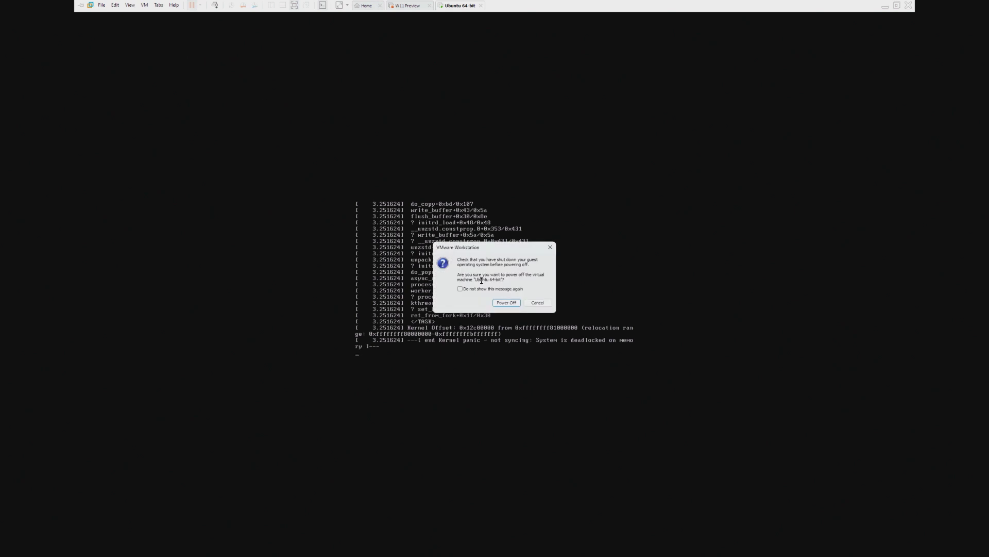
pyautogui.click(506, 301)
pyautogui.doubleClick(151, 58)
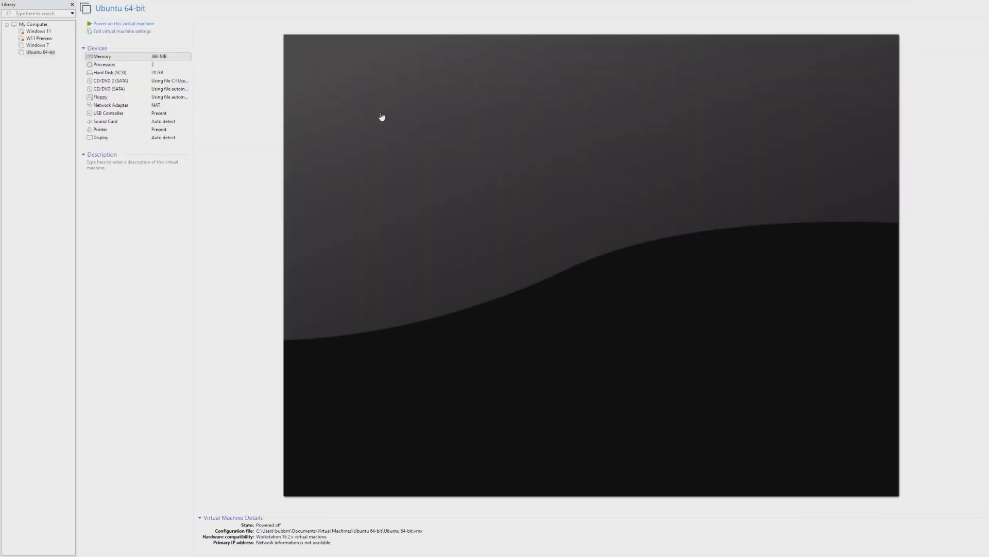
pyautogui.click(569, 188)
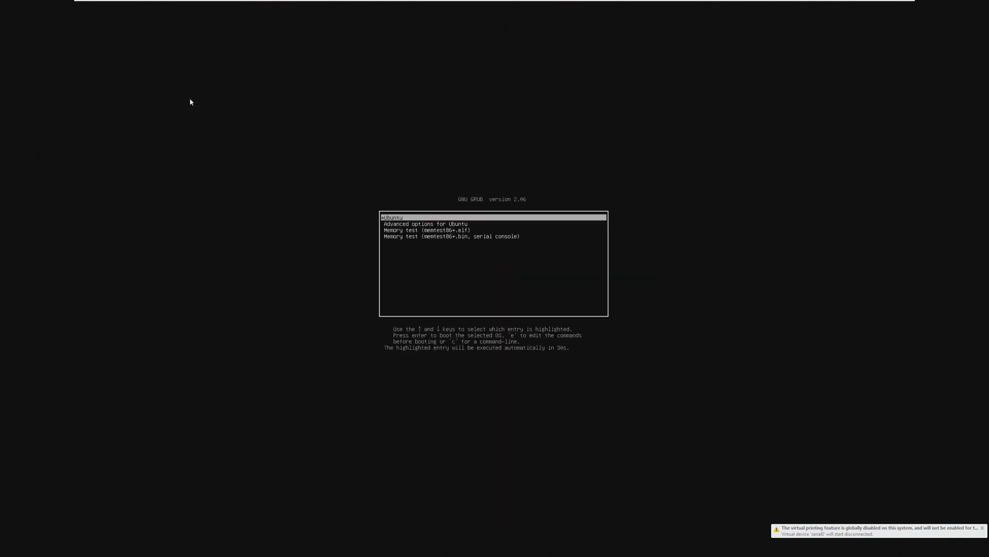
# Give the VM keyboard control at the GRUB 2.06 menu so Ubuntu boots
pyautogui.click(497, 227)
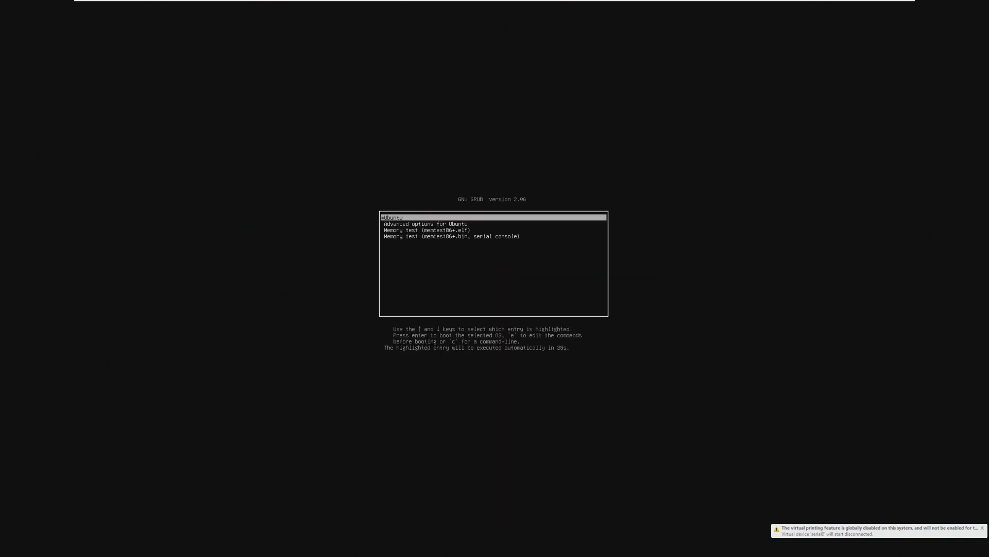